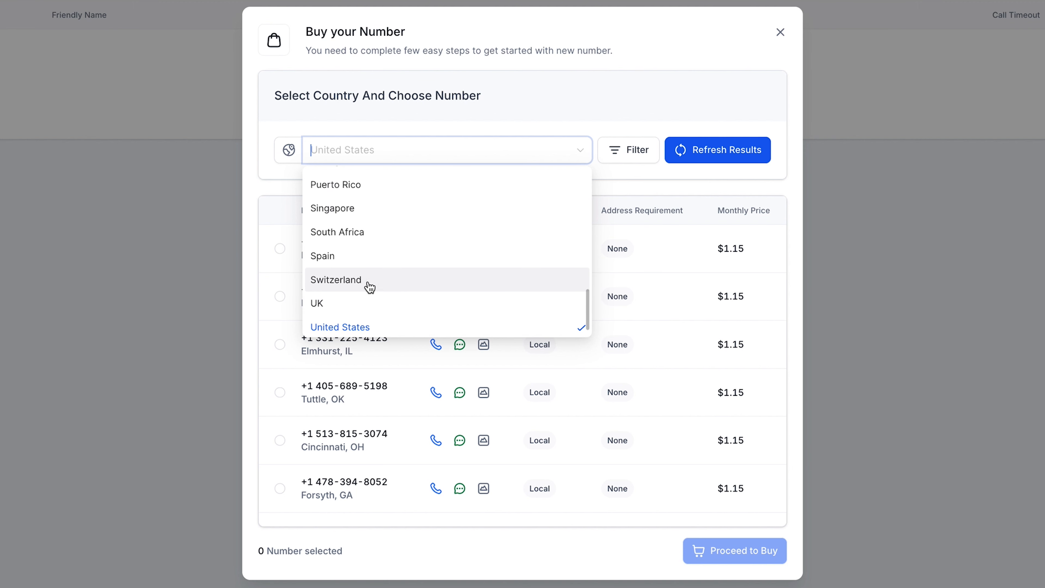
Step: Choose United States as the country and review the available local and toll-free numbers with their capabilities and monthly prices
{"action": "scroll", "coordinate": [412, 298], "scroll_direction": "up", "scroll_amount": 5}
{"action": "scroll", "coordinate": [425, 257], "scroll_direction": "down", "scroll_amount": 5}
{"action": "left_click", "coordinate": [343, 303]}
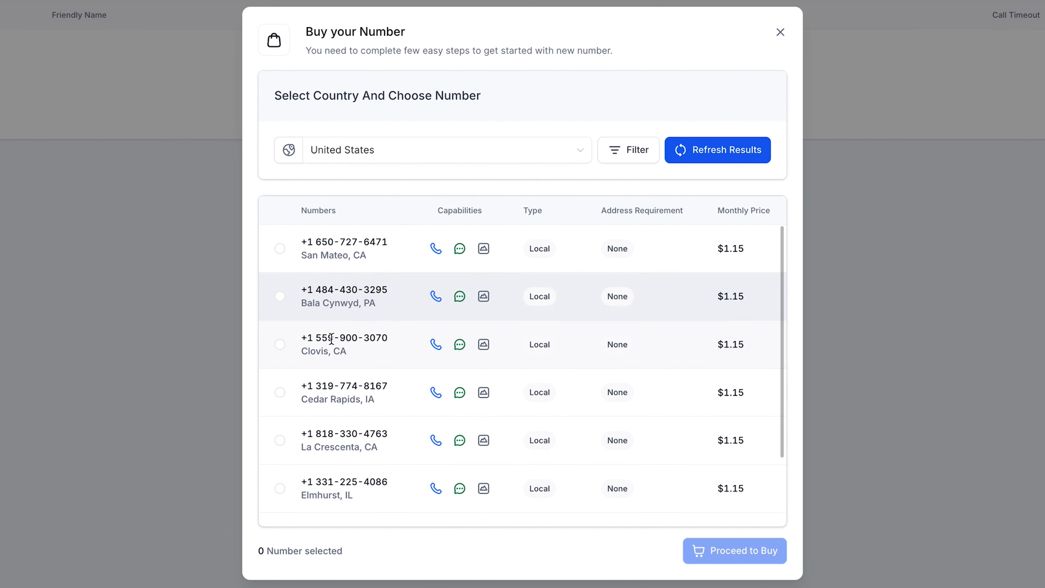
{"action": "scroll", "coordinate": [617, 328], "scroll_direction": "down", "scroll_amount": 10}
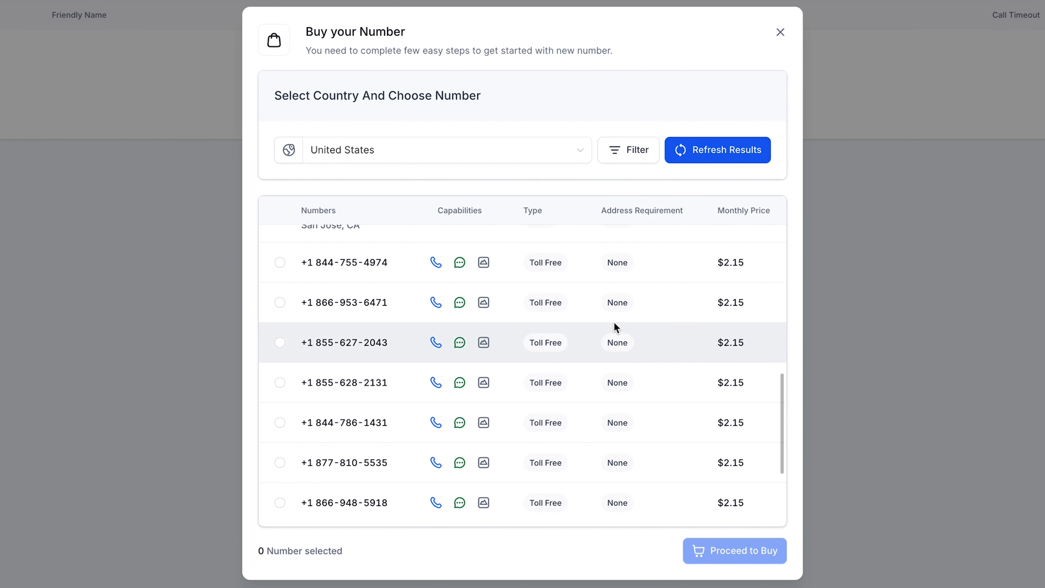
{"action": "scroll", "coordinate": [576, 371], "scroll_direction": "up", "scroll_amount": 10}
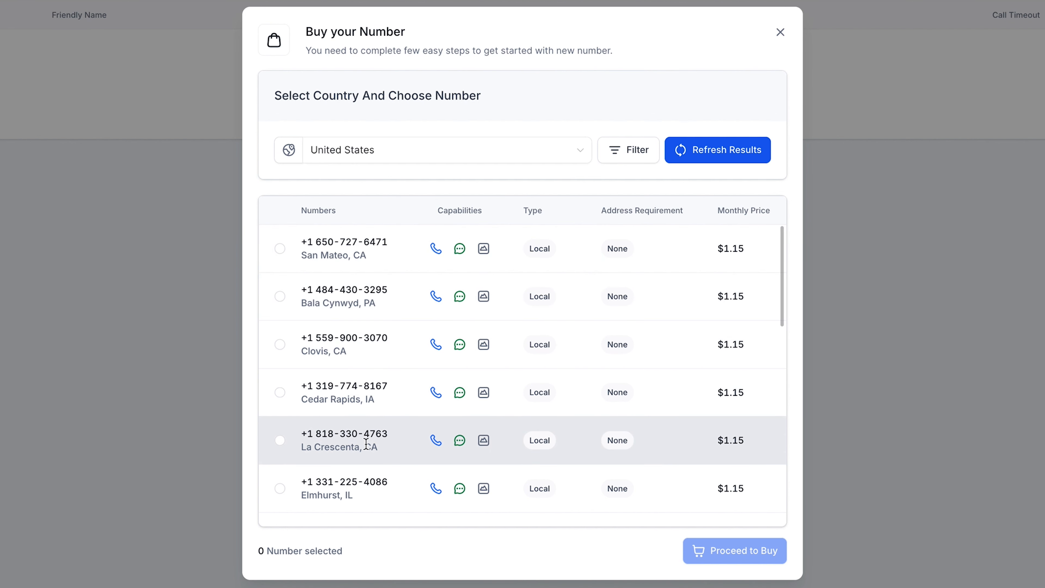
{"action": "scroll", "coordinate": [348, 496], "scroll_direction": "down", "scroll_amount": 2}
{"action": "scroll", "coordinate": [406, 499], "scroll_direction": "down", "scroll_amount": 3}
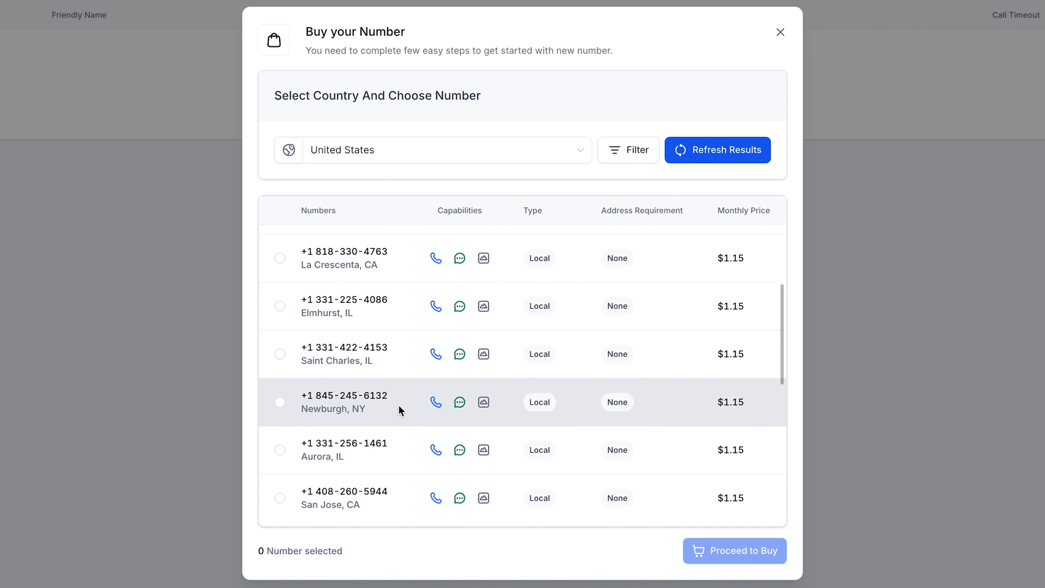
{"action": "scroll", "coordinate": [385, 407], "scroll_direction": "up", "scroll_amount": 4}
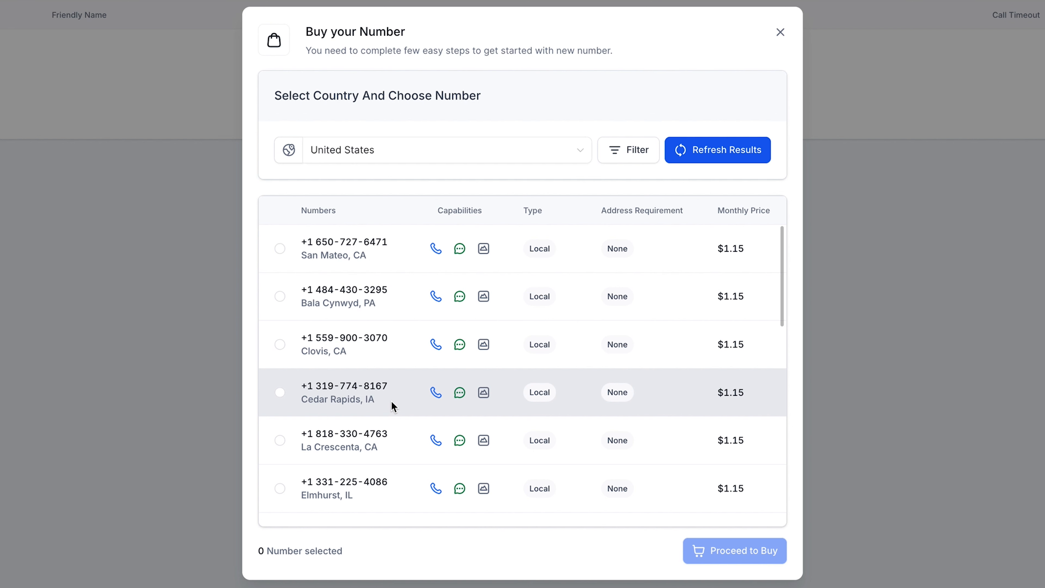
{"action": "scroll", "coordinate": [346, 391], "scroll_direction": "down", "scroll_amount": 15}
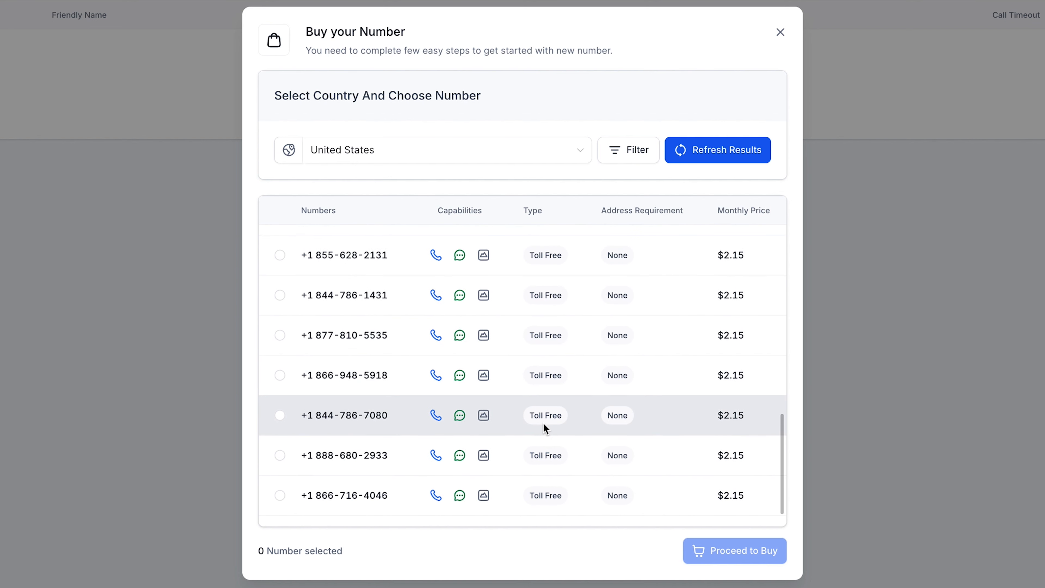
{"action": "scroll", "coordinate": [543, 421], "scroll_direction": "up", "scroll_amount": 1}
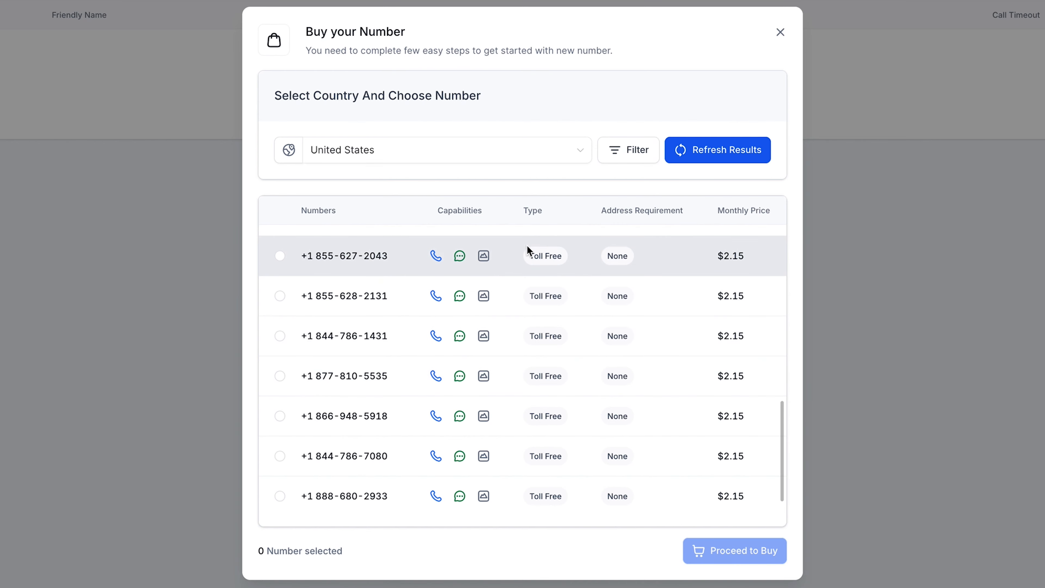
Step: Switch the country to UK and review the types, capabilities, address requirements and prices of its available numbers
{"action": "left_click", "coordinate": [492, 158]}
{"action": "left_click", "coordinate": [331, 276]}
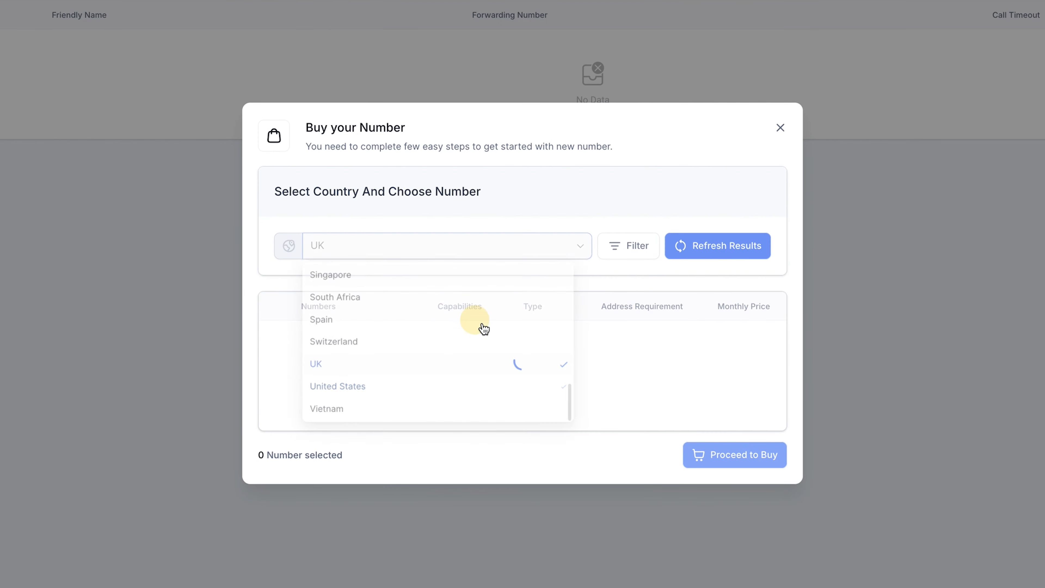
{"action": "scroll", "coordinate": [553, 329], "scroll_direction": "down", "scroll_amount": 10}
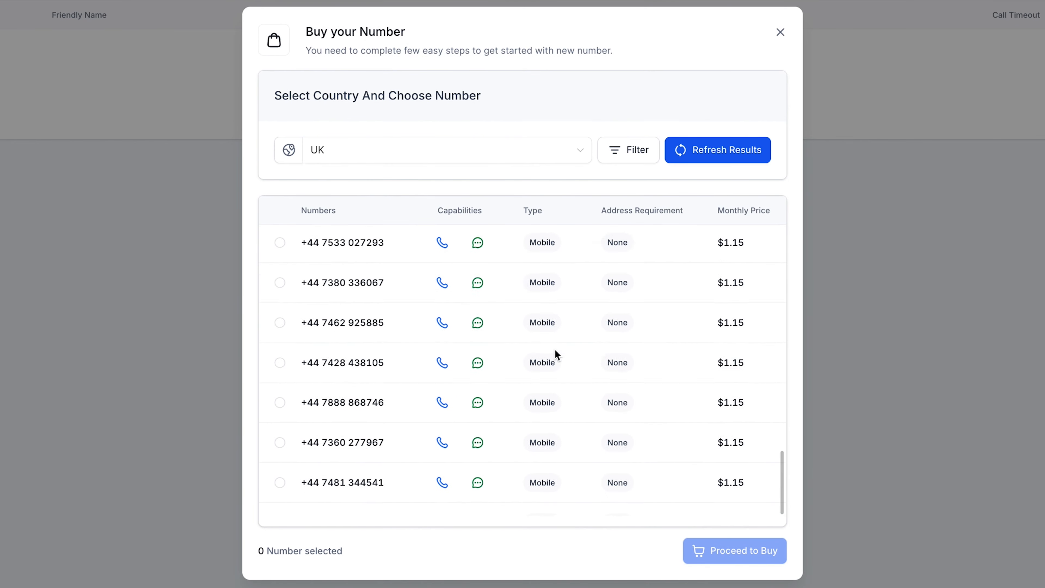
{"action": "scroll", "coordinate": [554, 349], "scroll_direction": "down", "scroll_amount": 3}
{"action": "scroll", "coordinate": [545, 401], "scroll_direction": "up", "scroll_amount": 7}
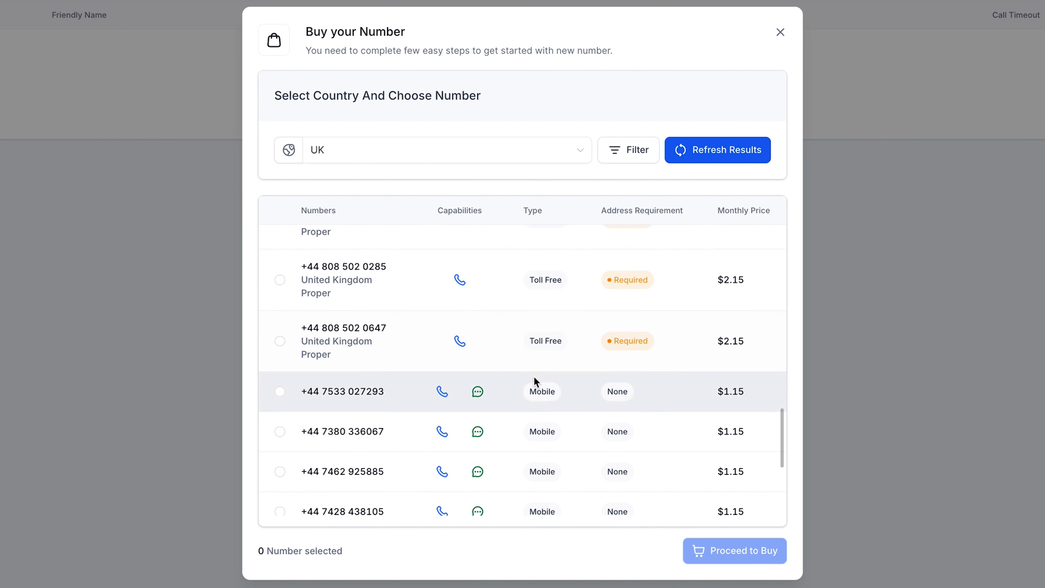
{"action": "scroll", "coordinate": [539, 362], "scroll_direction": "down", "scroll_amount": 4}
Step: Switch the country back to United States and select the local West Los Angeles, CA number
{"action": "left_click", "coordinate": [362, 150]}
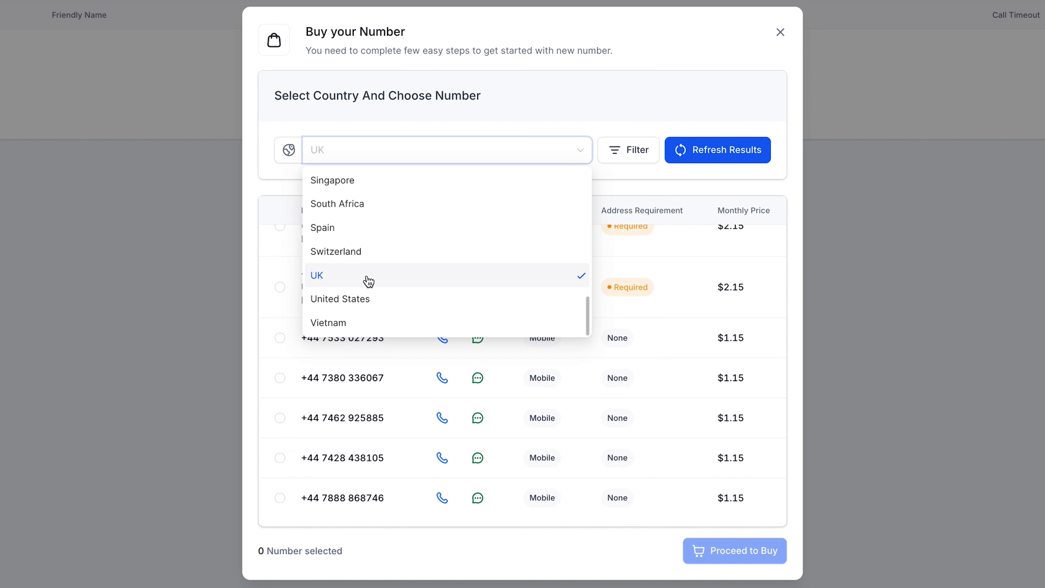
{"action": "left_click", "coordinate": [372, 303]}
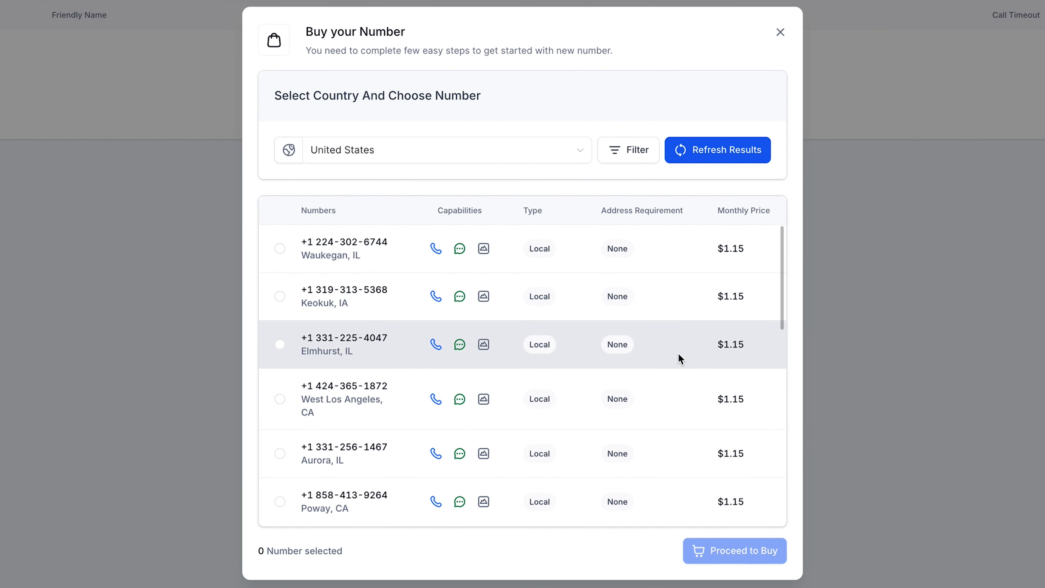
{"action": "scroll", "coordinate": [679, 355], "scroll_direction": "down", "scroll_amount": 1}
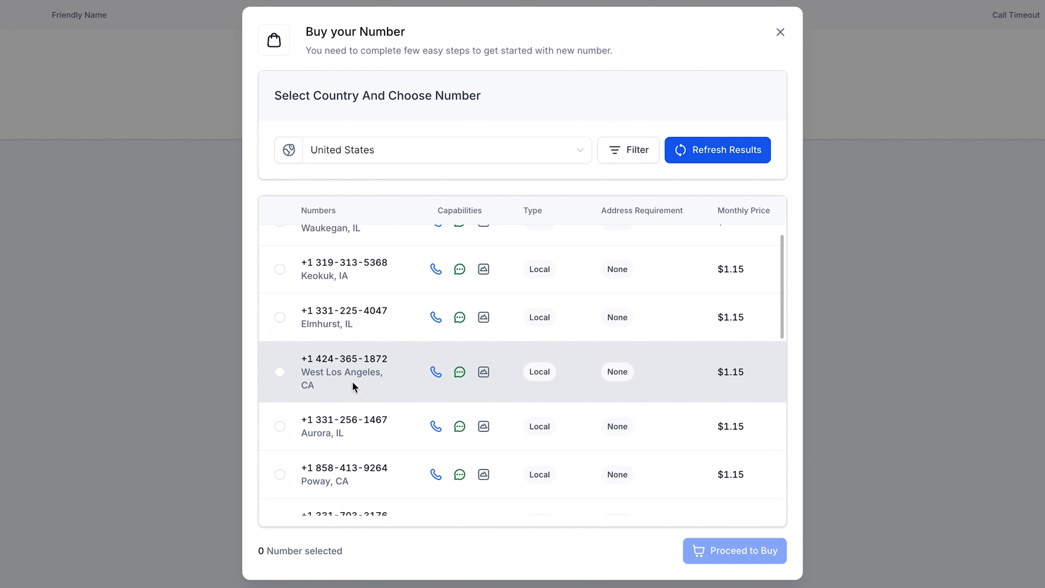
{"action": "left_click", "coordinate": [280, 372]}
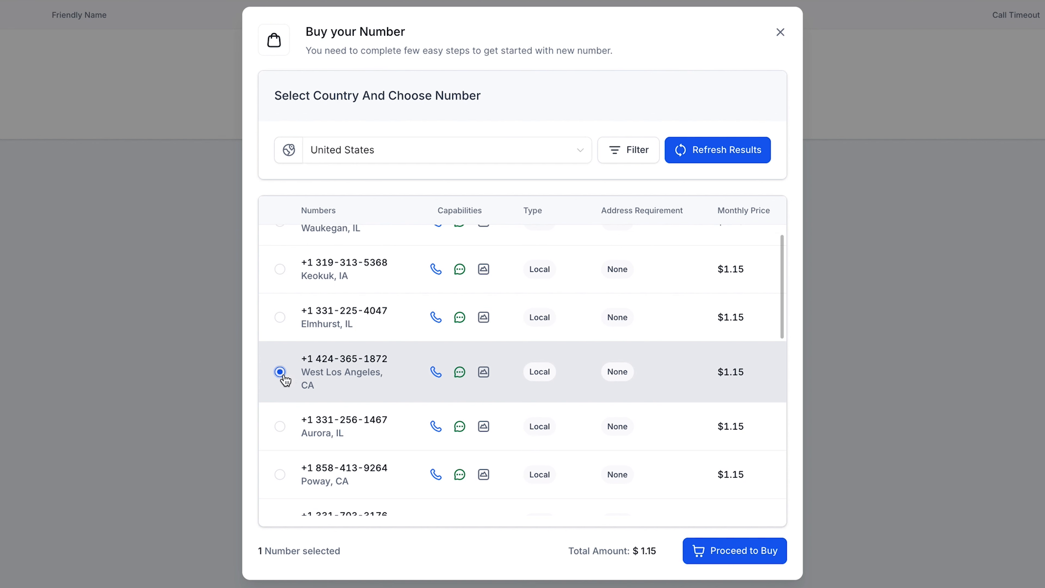
{"action": "left_click_drag", "start_coordinate": [322, 360], "coordinate": [359, 363]}
{"action": "left_click", "coordinate": [361, 366]}
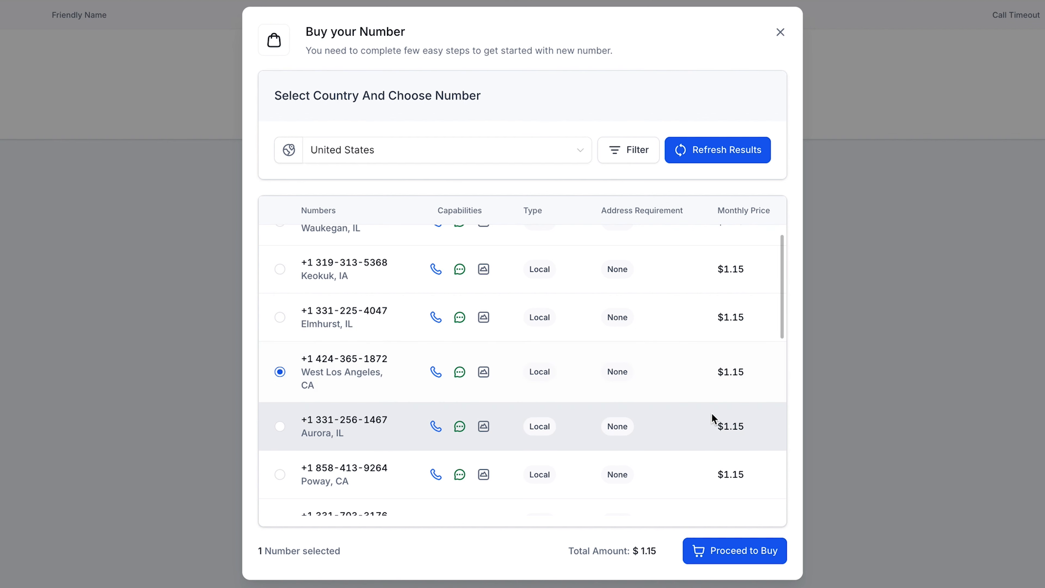
Step: Buy the selected number and close the Configure & Register Number dialog
{"action": "left_click", "coordinate": [730, 550]}
{"action": "left_click", "coordinate": [691, 559]}
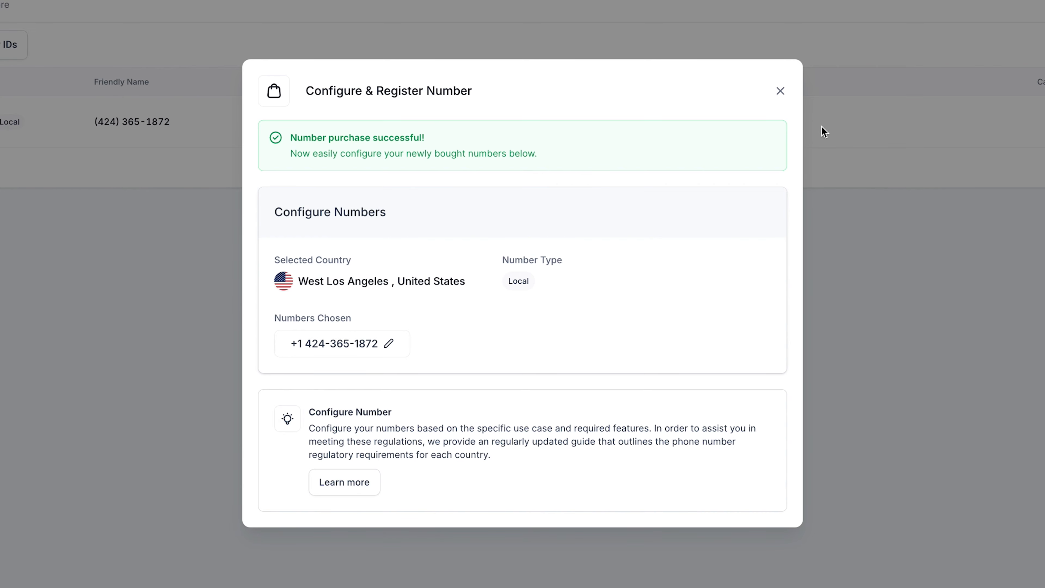
{"action": "left_click", "coordinate": [783, 94]}
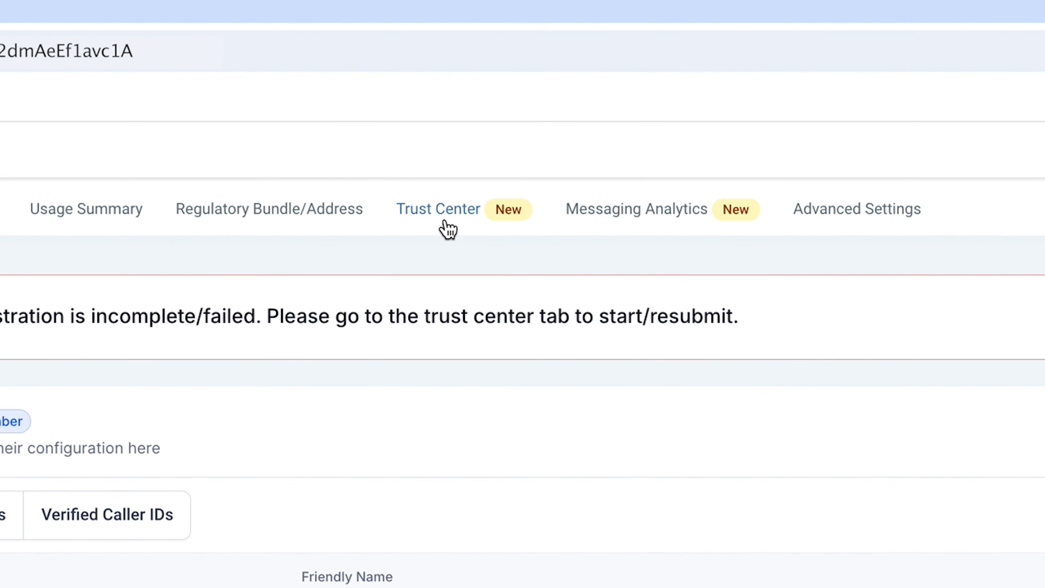
Step: Read the A2P messaging requirements in the Trust Center and view the first A2P registration form without submitting it
{"action": "left_click", "coordinate": [333, 81]}
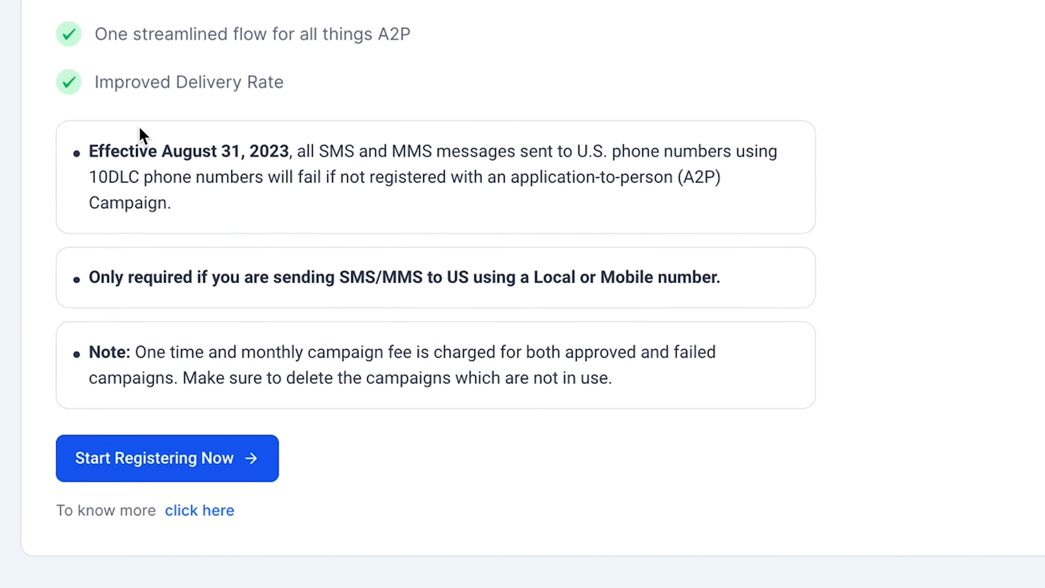
{"action": "left_click_drag", "start_coordinate": [162, 151], "coordinate": [284, 157]}
{"action": "left_click", "coordinate": [289, 152]}
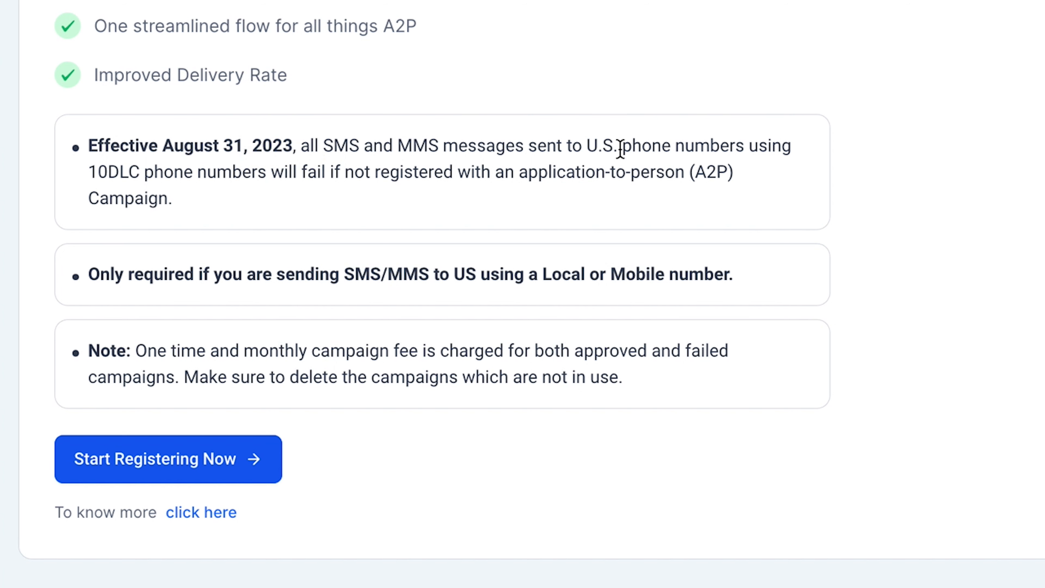
{"action": "left_click_drag", "start_coordinate": [123, 172], "coordinate": [265, 173]}
{"action": "left_click", "coordinate": [267, 175]}
{"action": "left_click", "coordinate": [149, 476]}
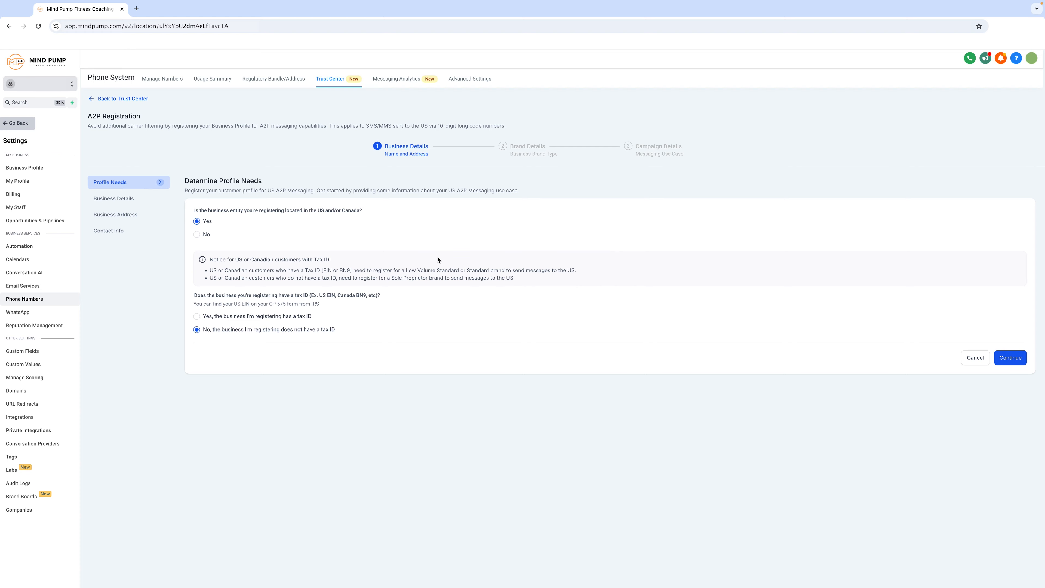
{"action": "left_click", "coordinate": [132, 99]}
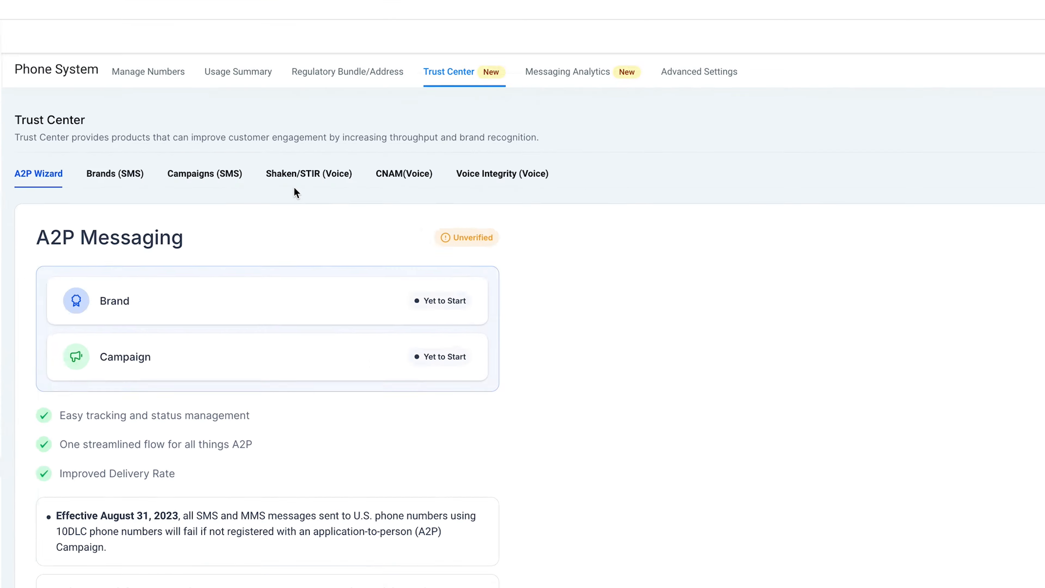
Step: Examine the Shaken/STIR (Voice) benefits and its business details registration form, leaving the form unfilled
{"action": "left_click", "coordinate": [248, 138]}
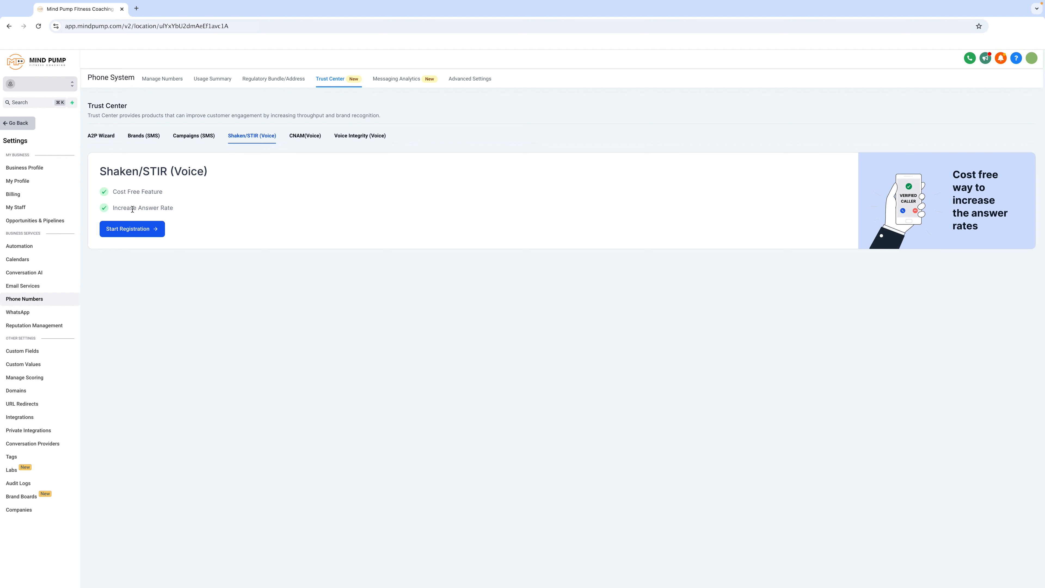
{"action": "left_click_drag", "start_coordinate": [114, 209], "coordinate": [160, 206]}
{"action": "left_click", "coordinate": [210, 220]}
{"action": "left_click", "coordinate": [132, 229]}
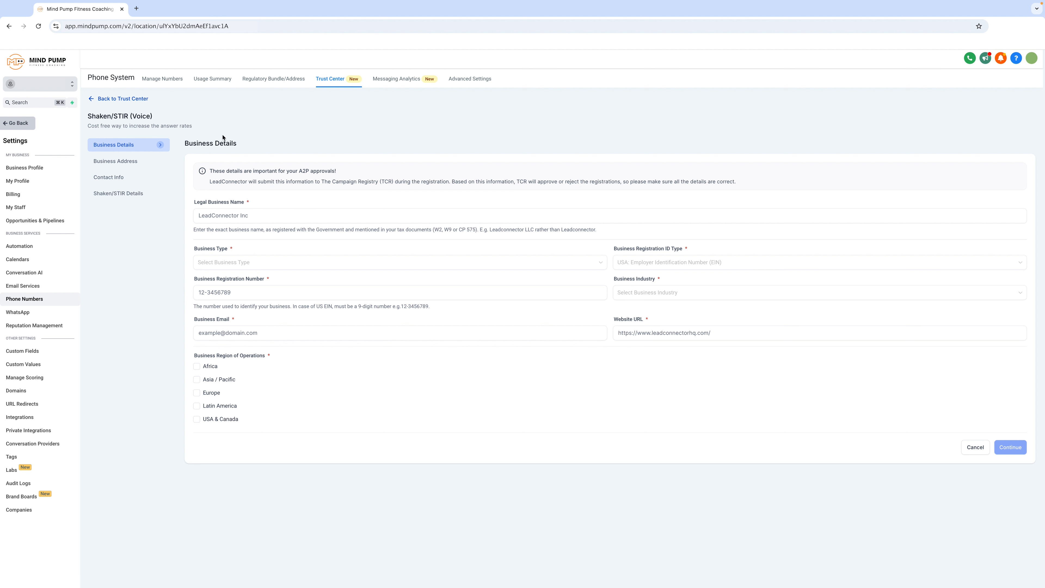
{"action": "left_click", "coordinate": [132, 100]}
Step: Examine the CNAM (Voice) caller ID feature and its business details registration form, leaving the form unfilled
{"action": "left_click", "coordinate": [305, 135]}
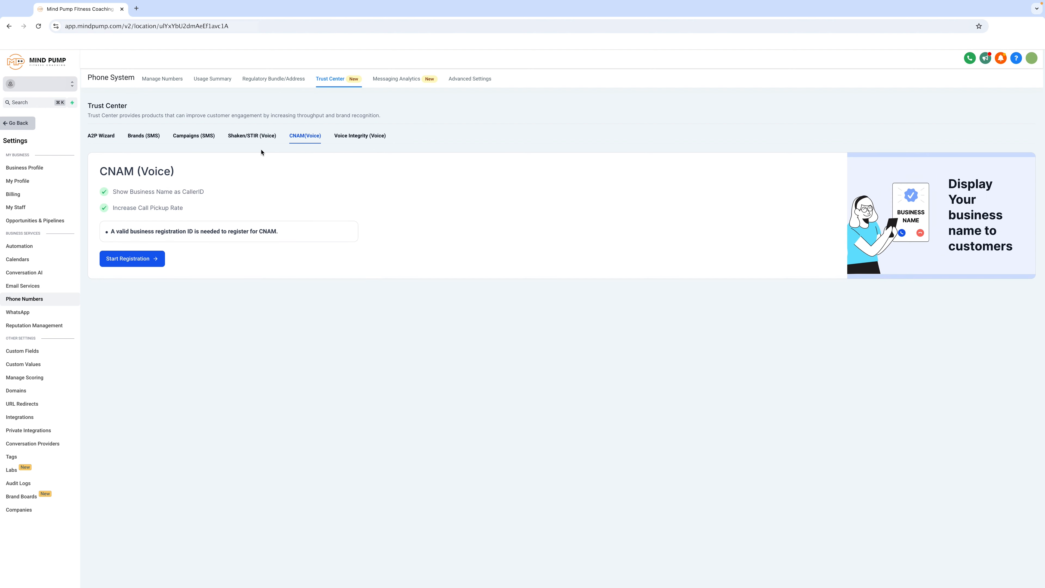
{"action": "left_click_drag", "start_coordinate": [110, 175], "coordinate": [204, 177]}
{"action": "left_click", "coordinate": [205, 176]}
{"action": "left_click", "coordinate": [149, 258]}
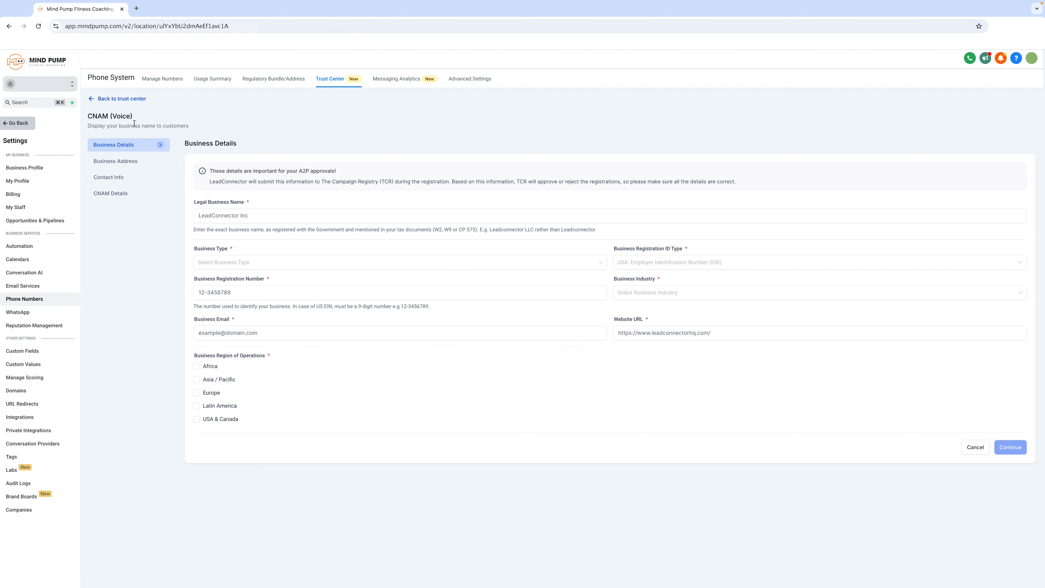
{"action": "left_click", "coordinate": [136, 99]}
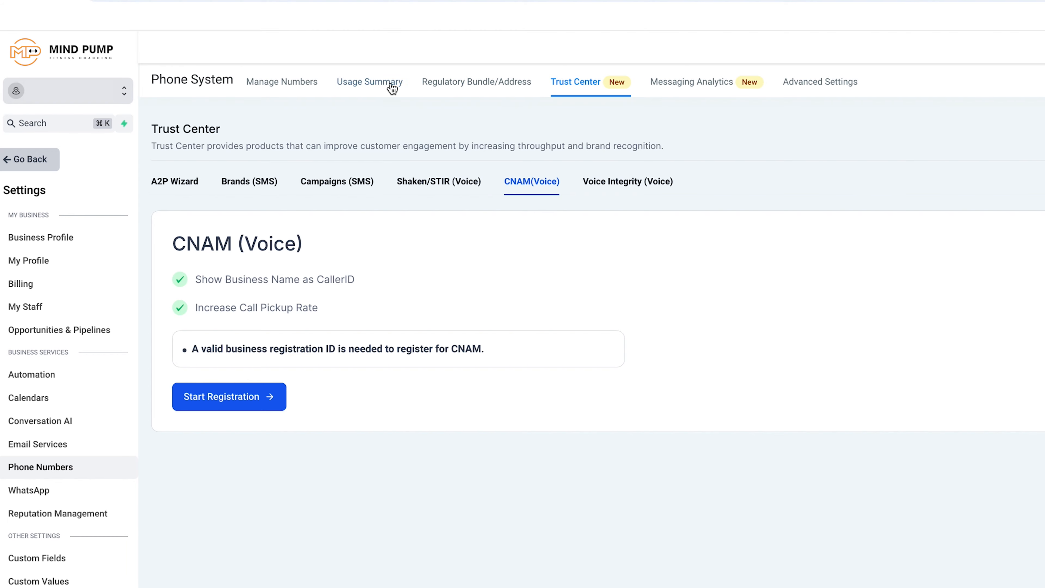
Step: Review the phone system's usage summary charges and its messaging analytics
{"action": "left_click", "coordinate": [370, 80]}
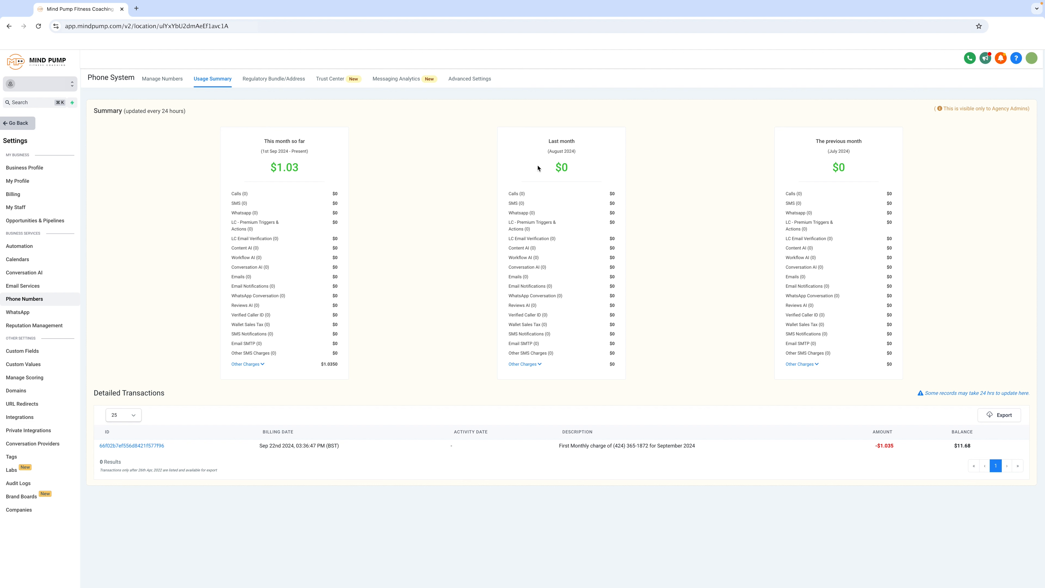
{"action": "left_click_drag", "start_coordinate": [231, 191], "coordinate": [258, 206]}
{"action": "left_click", "coordinate": [258, 206]}
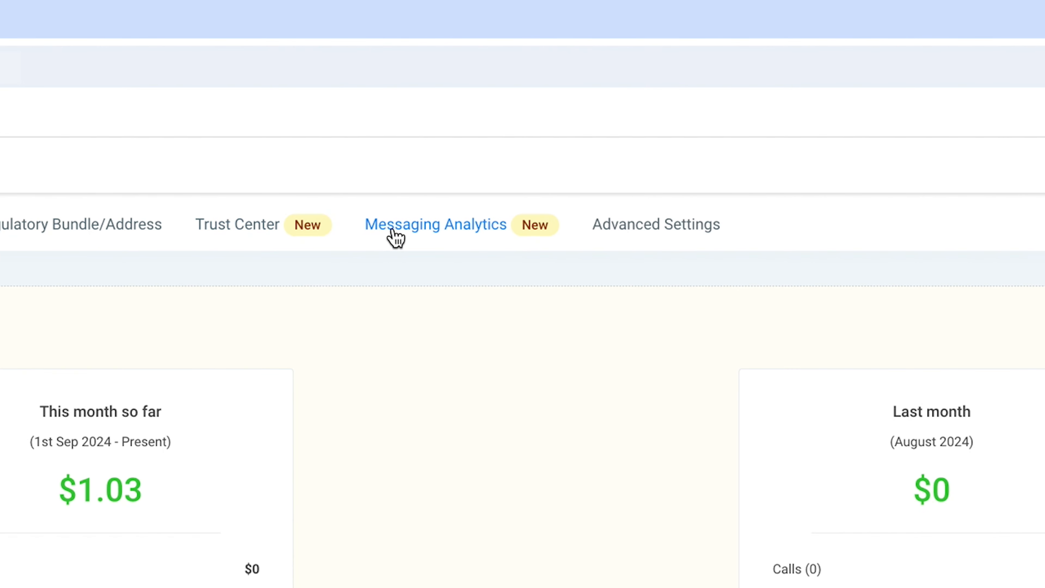
{"action": "left_click", "coordinate": [384, 81]}
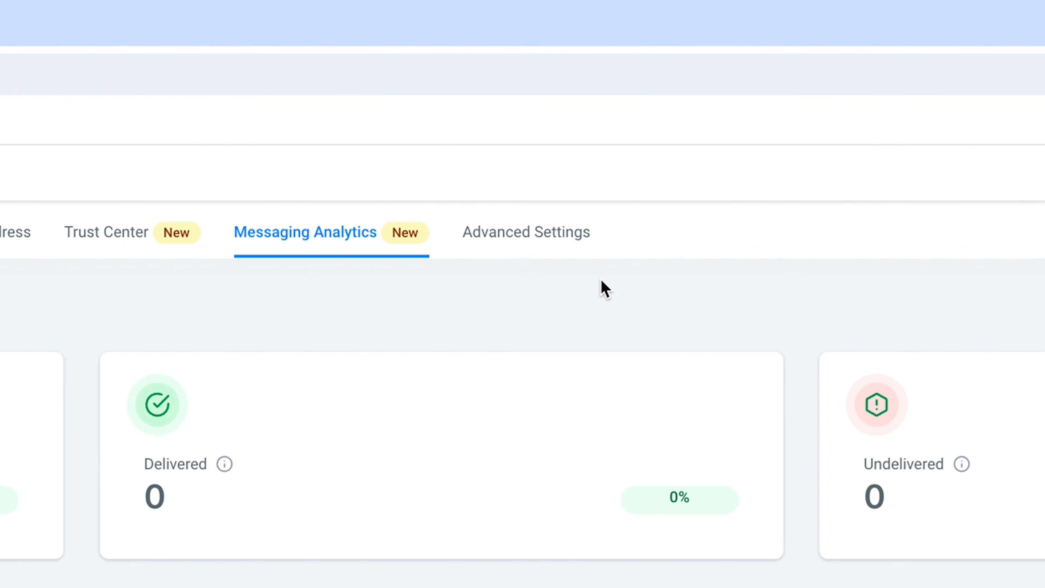
Step: Look through the advanced settings from SMS provider to restriction history, and return to the list of managed numbers
{"action": "left_click", "coordinate": [480, 82]}
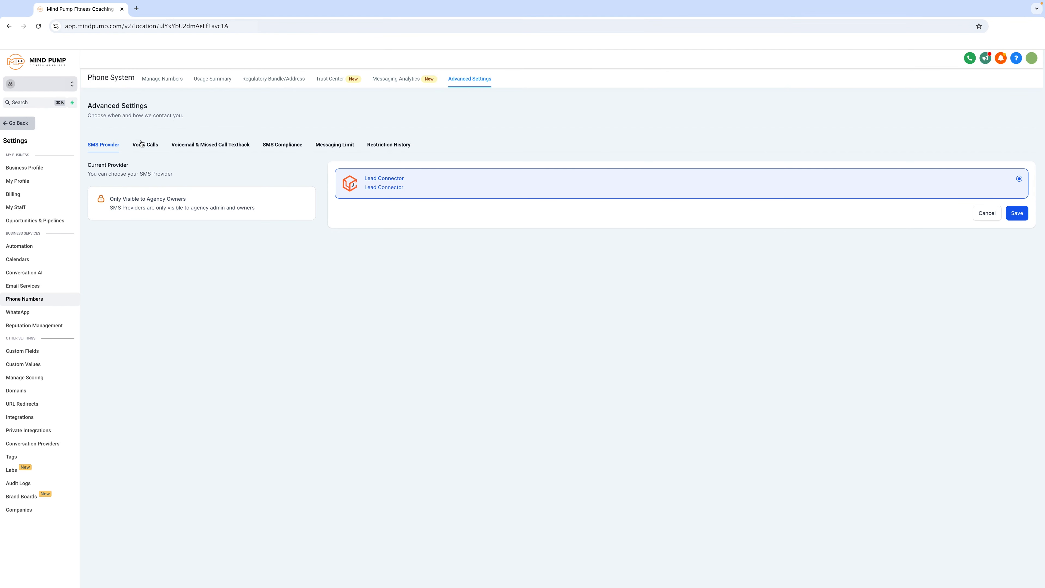
{"action": "left_click", "coordinate": [150, 145]}
{"action": "left_click", "coordinate": [220, 143]}
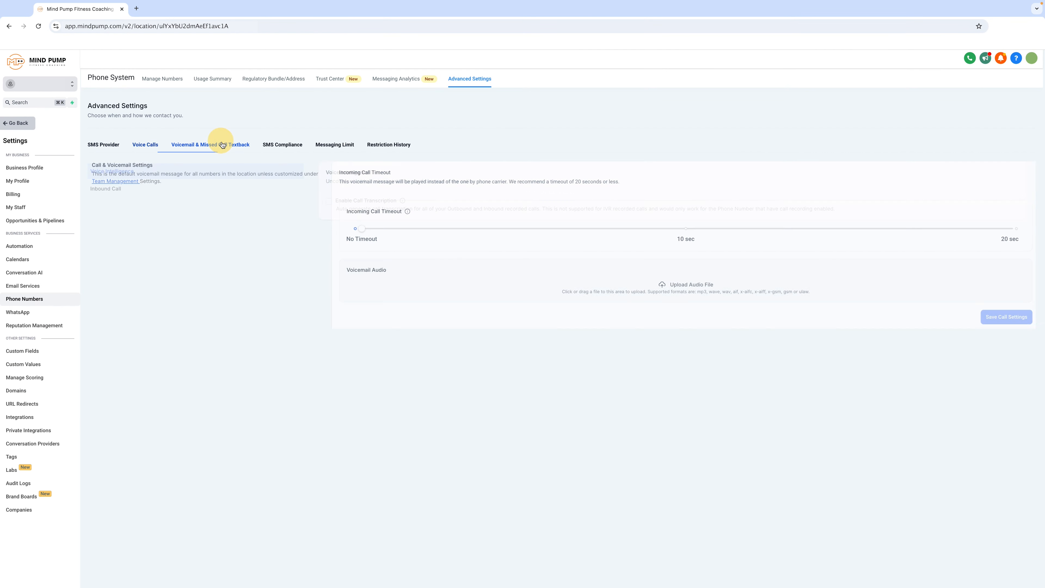
{"action": "left_click", "coordinate": [279, 146]}
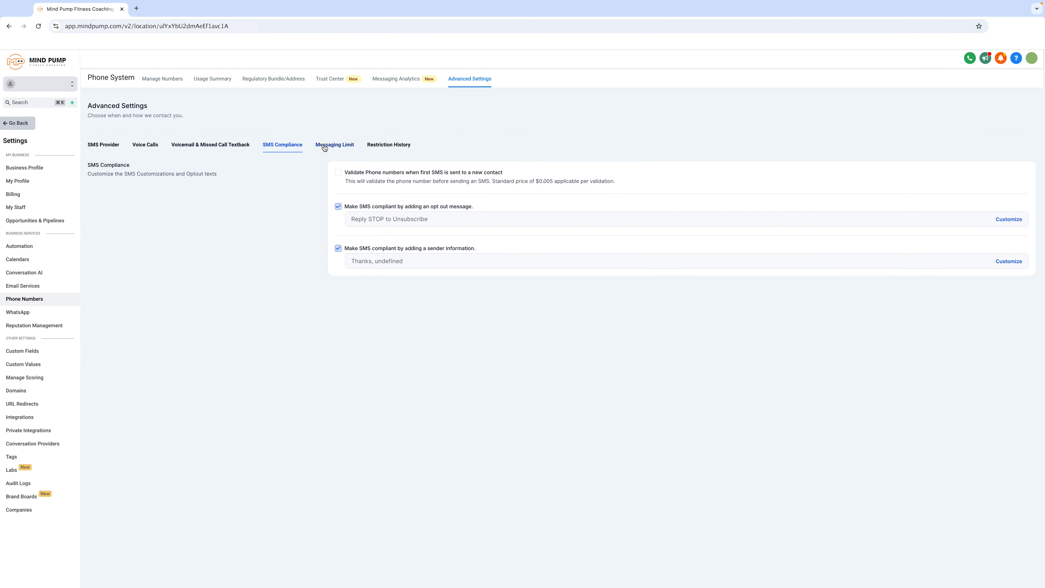
{"action": "left_click", "coordinate": [334, 145]}
{"action": "left_click", "coordinate": [397, 144]}
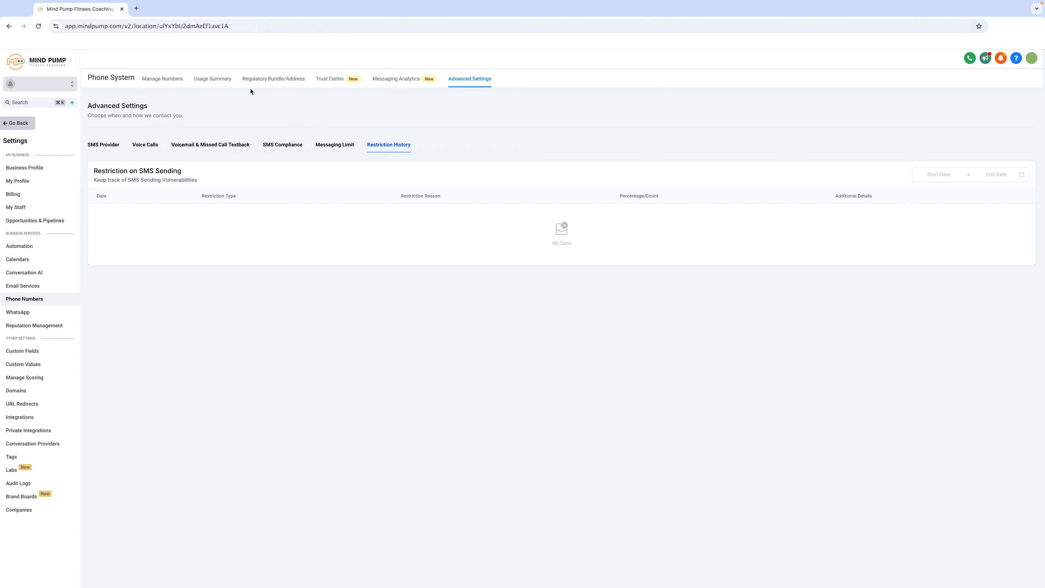
{"action": "left_click", "coordinate": [171, 82]}
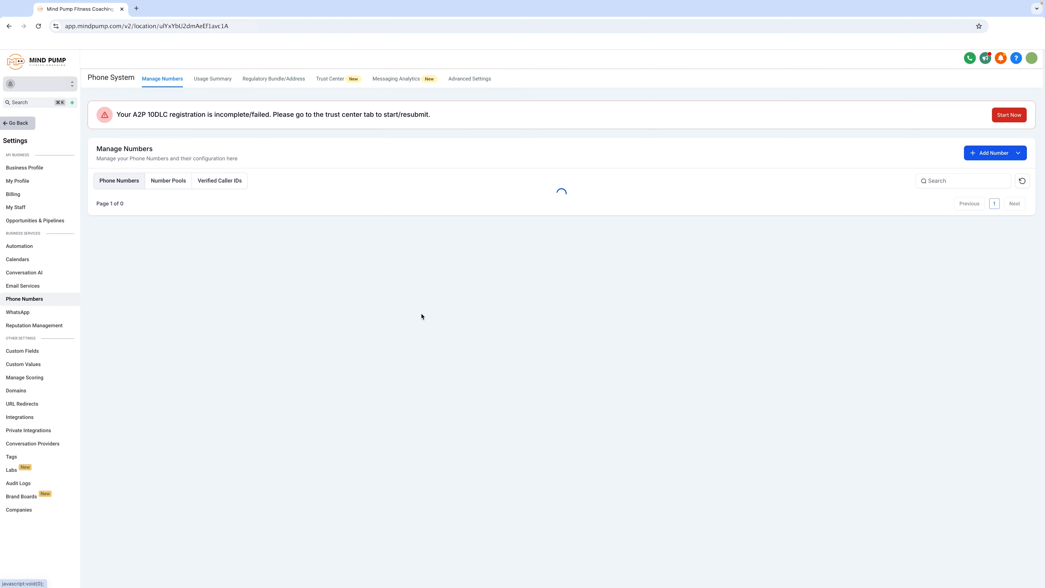